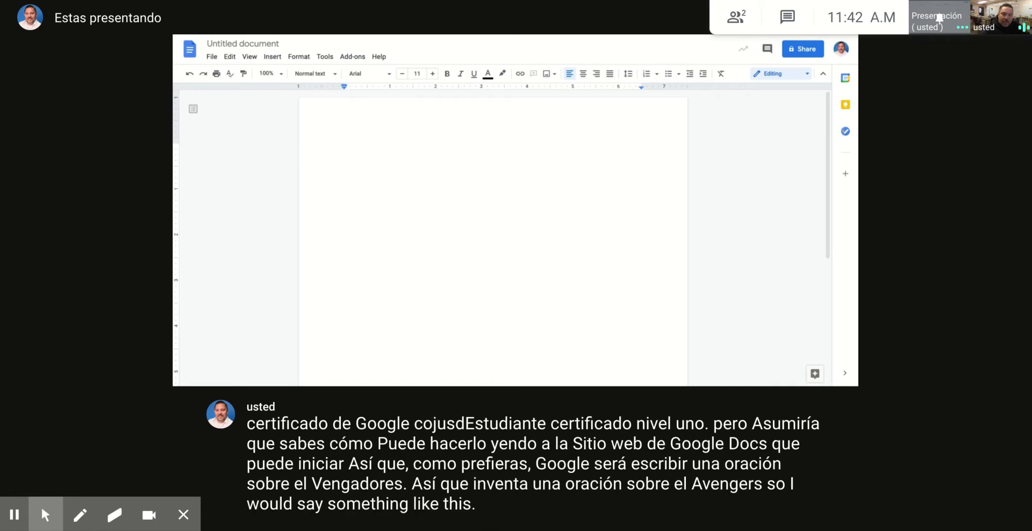
- Write the sentence "The Avengers are a famous comic book group of heroes." in the blank document
{"action": "type", "text": "The Avengers ar"}
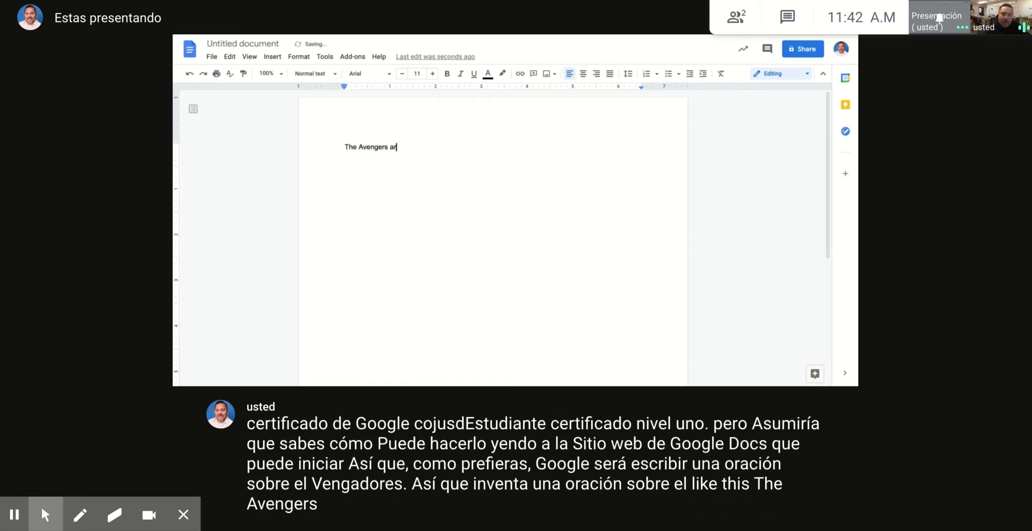
{"action": "type", "text": "e a facmous"}
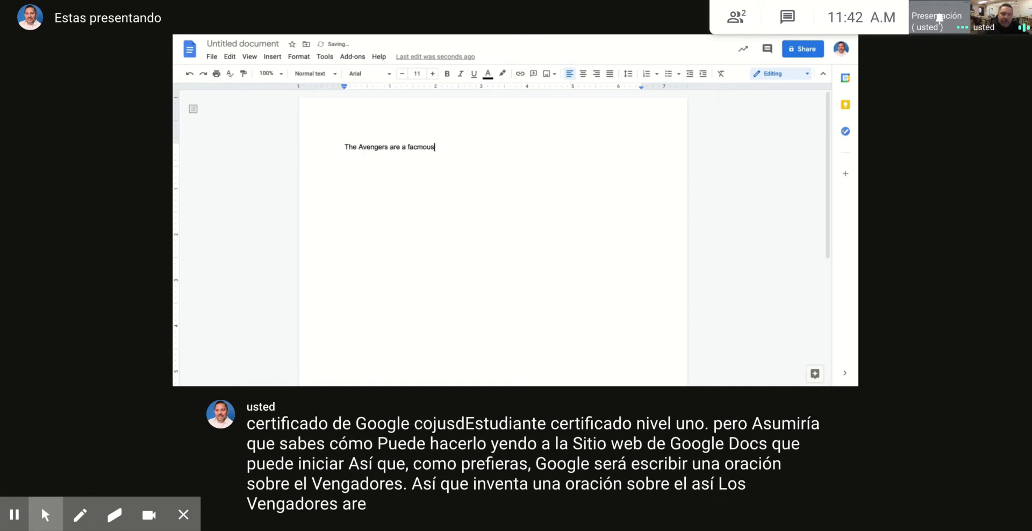
{"action": "key", "text": "BackSpace"}
{"action": "key", "text": "BackSpace"}
{"action": "key", "text": "BackSpace"}
{"action": "key", "text": "BackSpace"}
{"action": "key", "text": "BackSpace"}
{"action": "type", "text": "mous comic"}
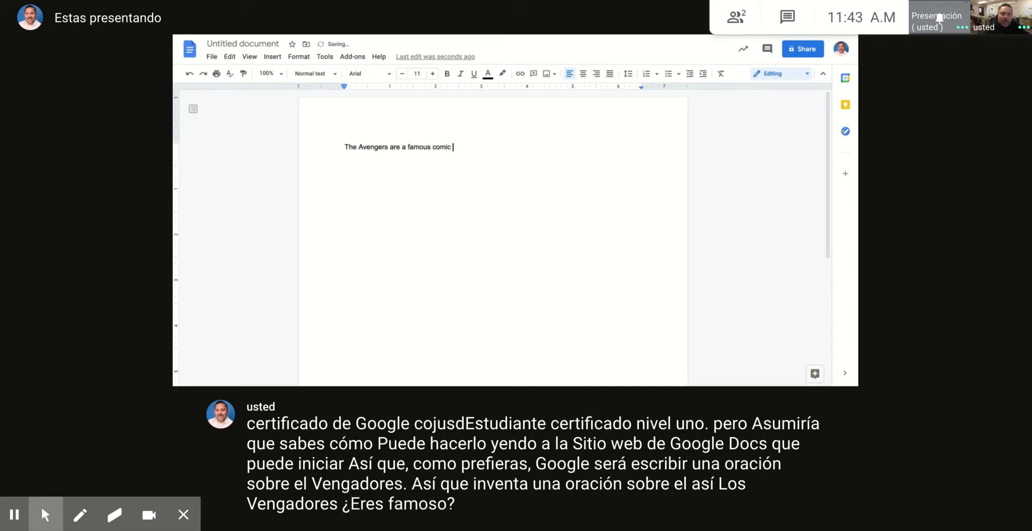
{"action": "type", "text": " g"}
{"action": "key", "text": "BackSpace"}
{"action": "type", "text": "book grou"}
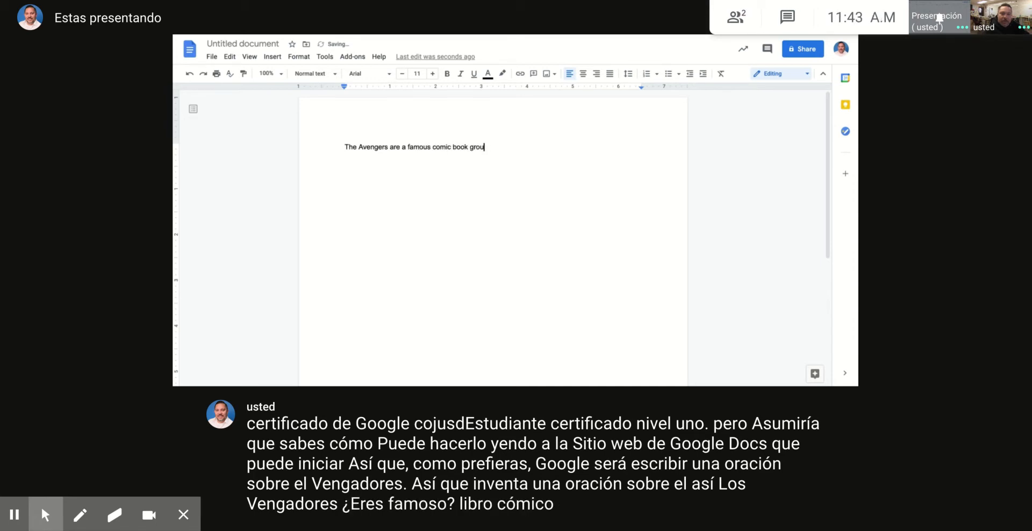
{"action": "type", "text": "p of heroes."}
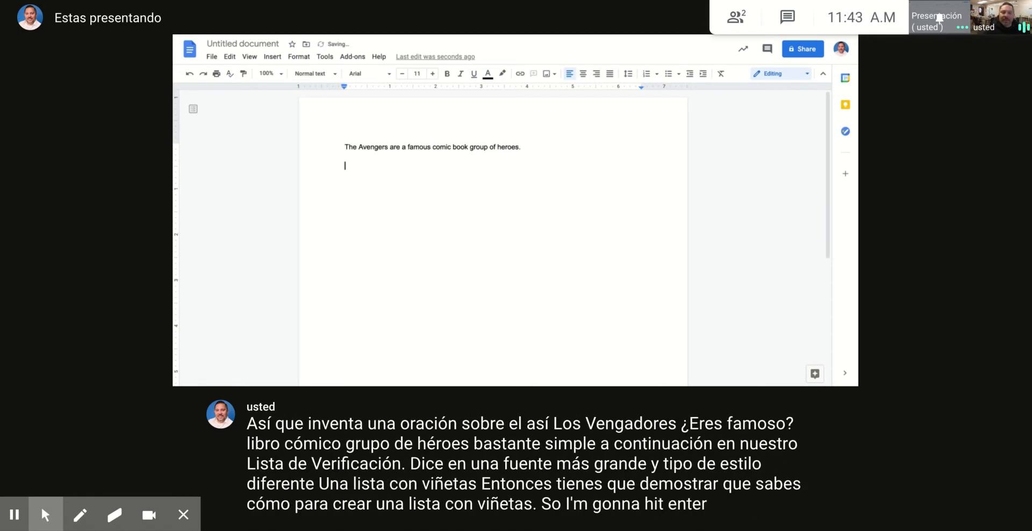
- Start a bulleted list below the sentence, with its text set to size 16 in the Georgia font
{"action": "left_click", "coordinate": [668, 73]}
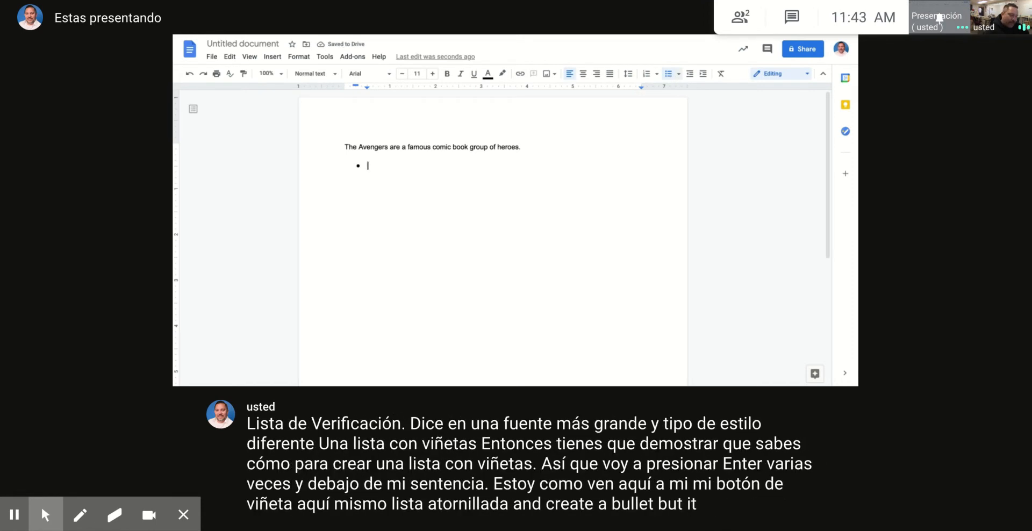
{"action": "left_click", "coordinate": [434, 73]}
{"action": "left_click", "coordinate": [433, 73]}
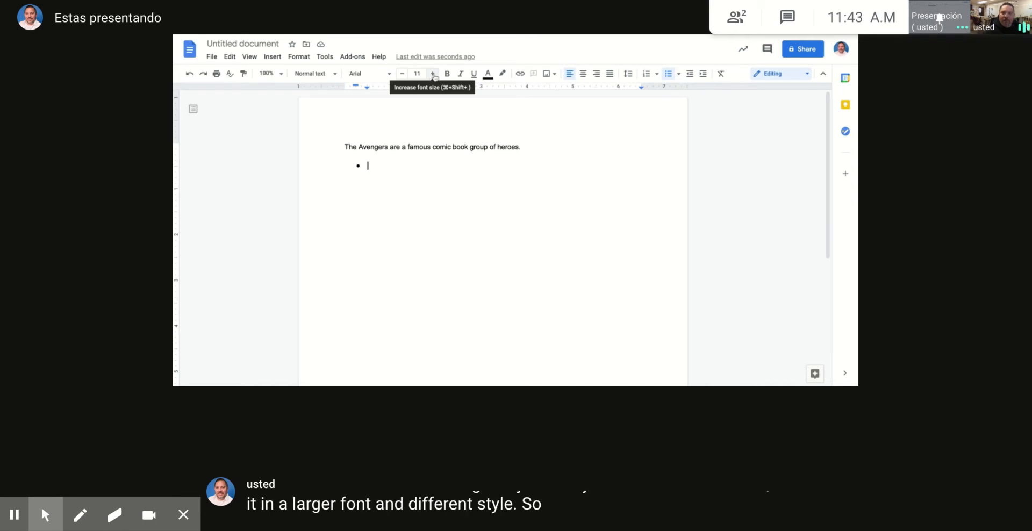
{"action": "left_click", "coordinate": [433, 74]}
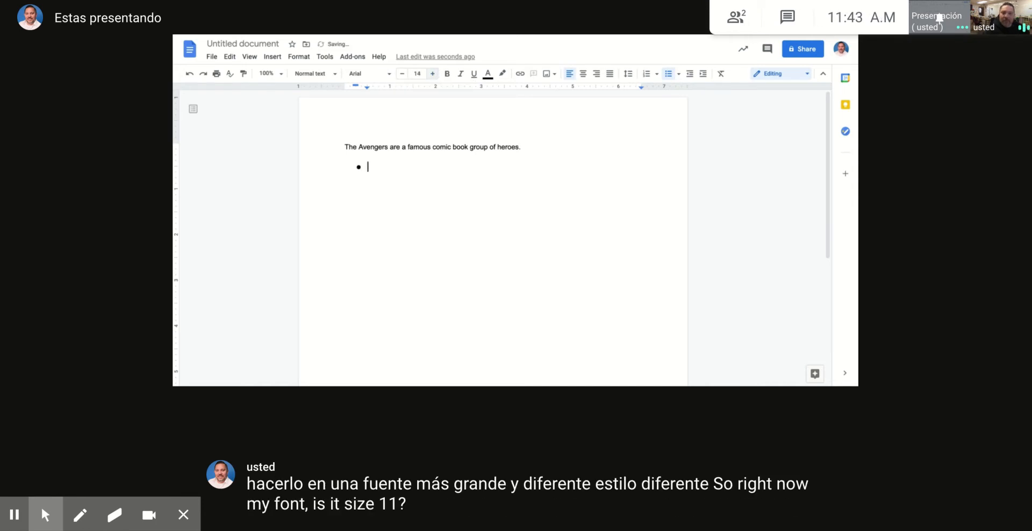
{"action": "left_click", "coordinate": [433, 73]}
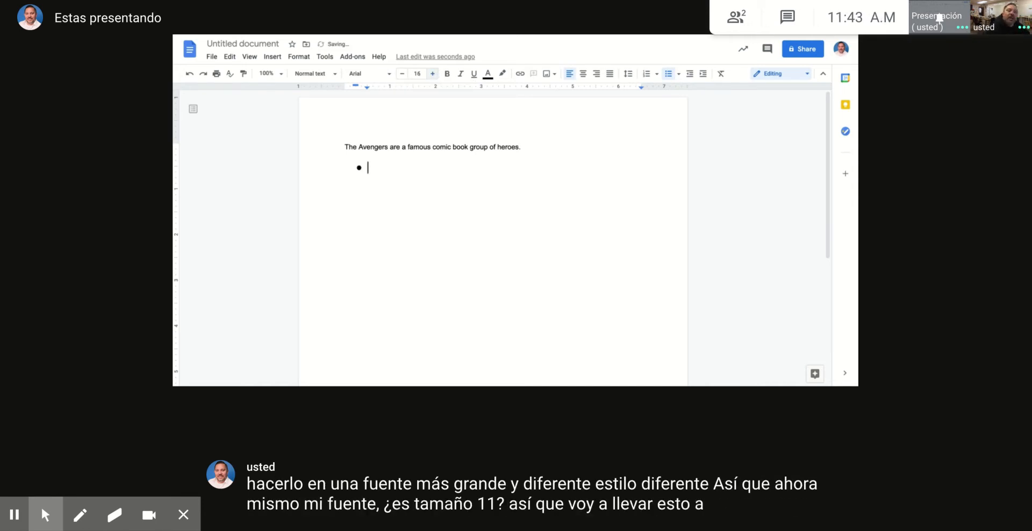
{"action": "left_click", "coordinate": [365, 76]}
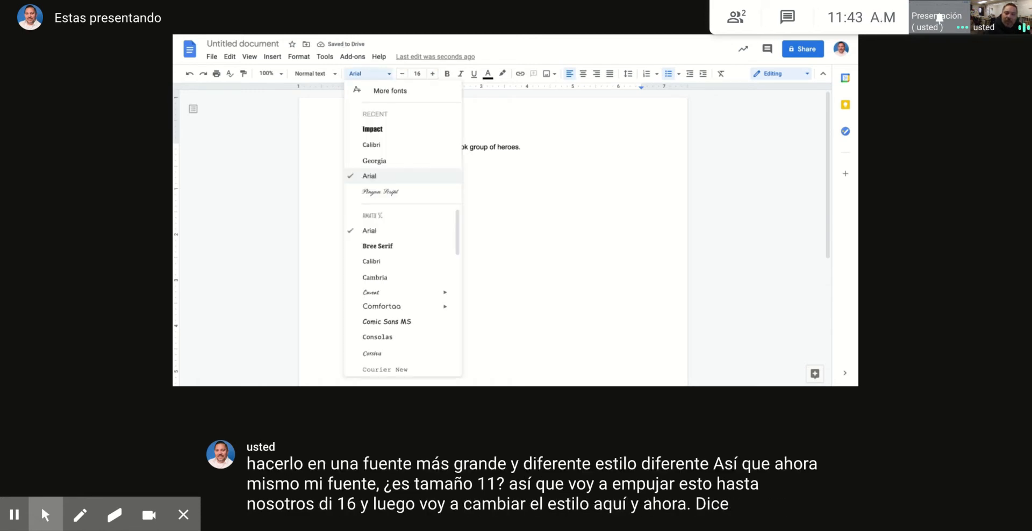
{"action": "left_click", "coordinate": [385, 162]}
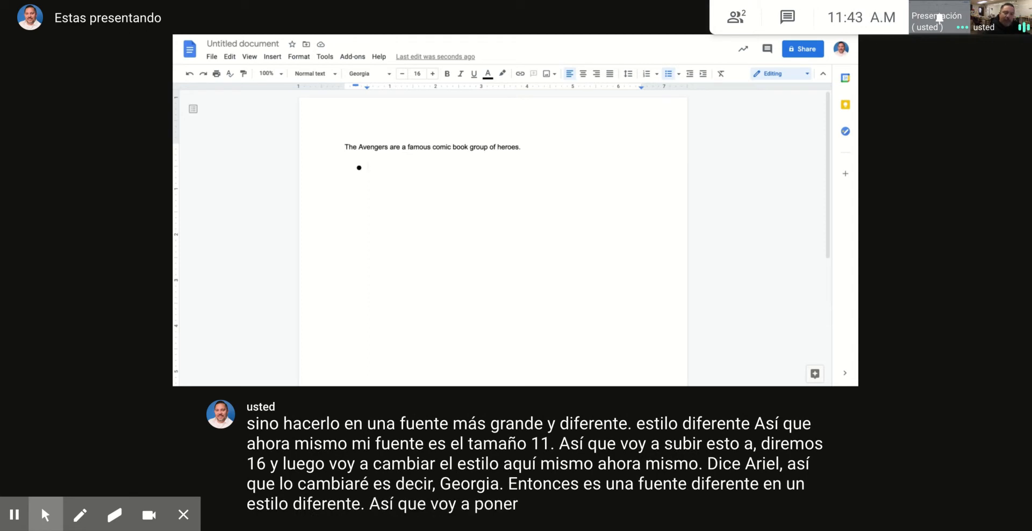
- Enter Black Panther, Hawkeye and Scarlet Witch as three separate bullet items
{"action": "type", "text": "Black Pan"}
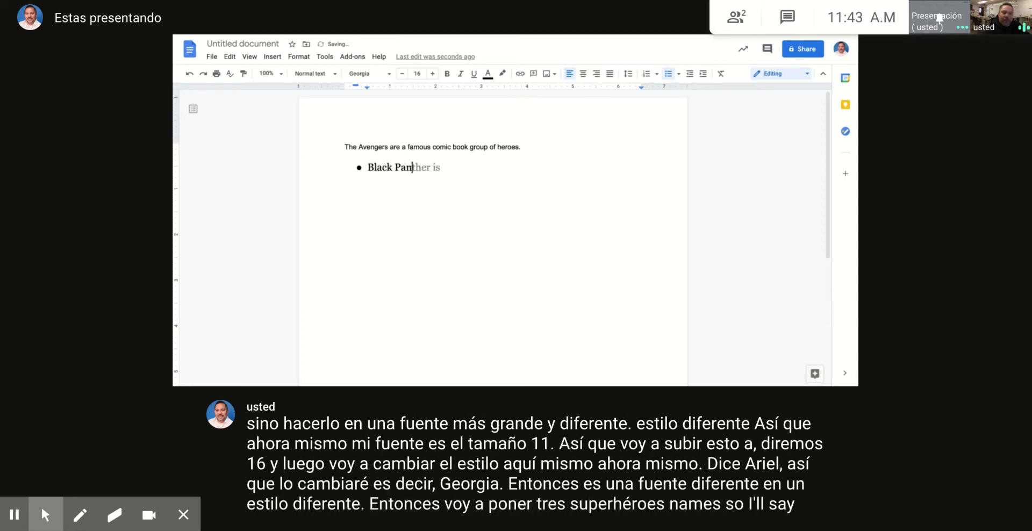
{"action": "type", "text": "ther"}
{"action": "key", "text": "Return"}
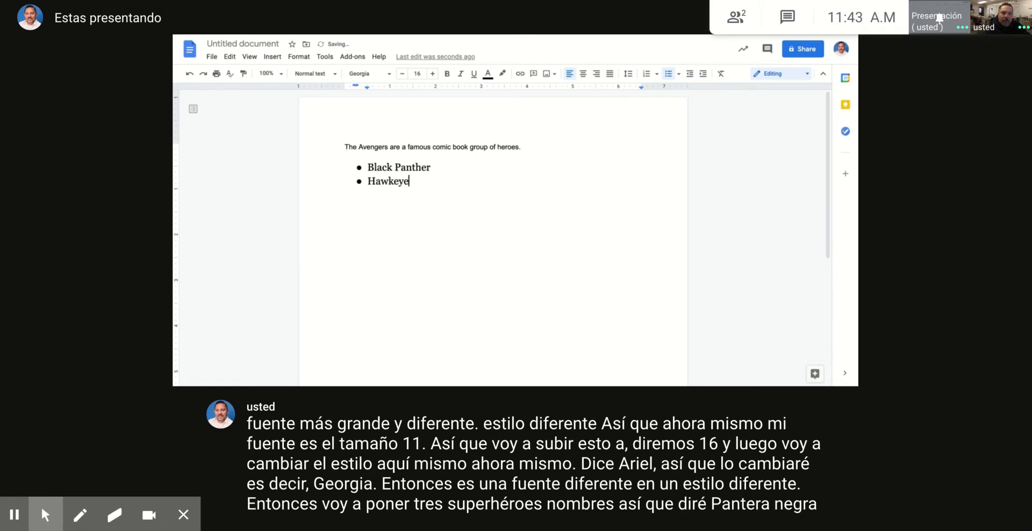
{"action": "type", "text": "Hawkeye"}
{"action": "key", "text": "Return"}
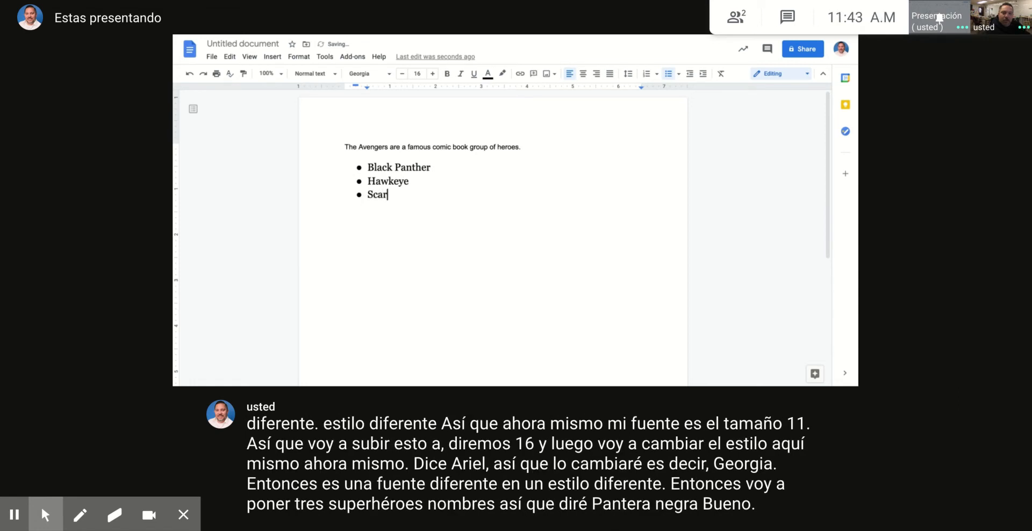
{"action": "type", "text": "Scarlet wi"}
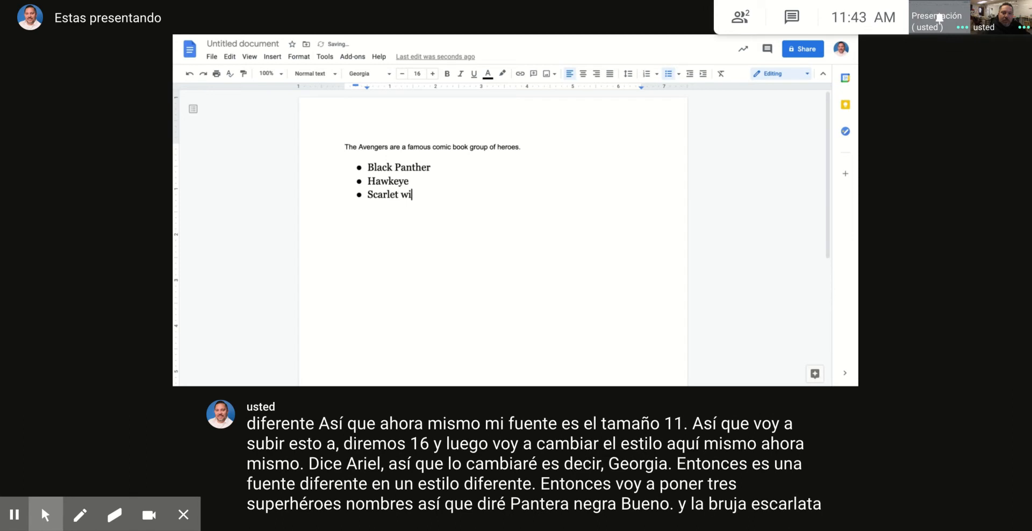
{"action": "key", "text": "BackSpace"}
{"action": "key", "text": "BackSpace"}
{"action": "key", "text": "BackSpace"}
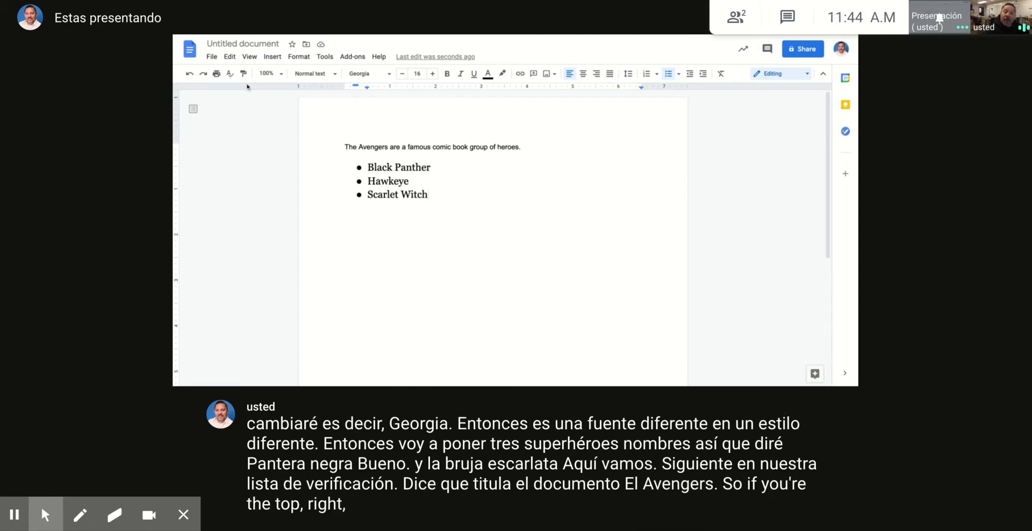
- Title the document "The Avengers"
{"action": "left_click", "coordinate": [225, 44]}
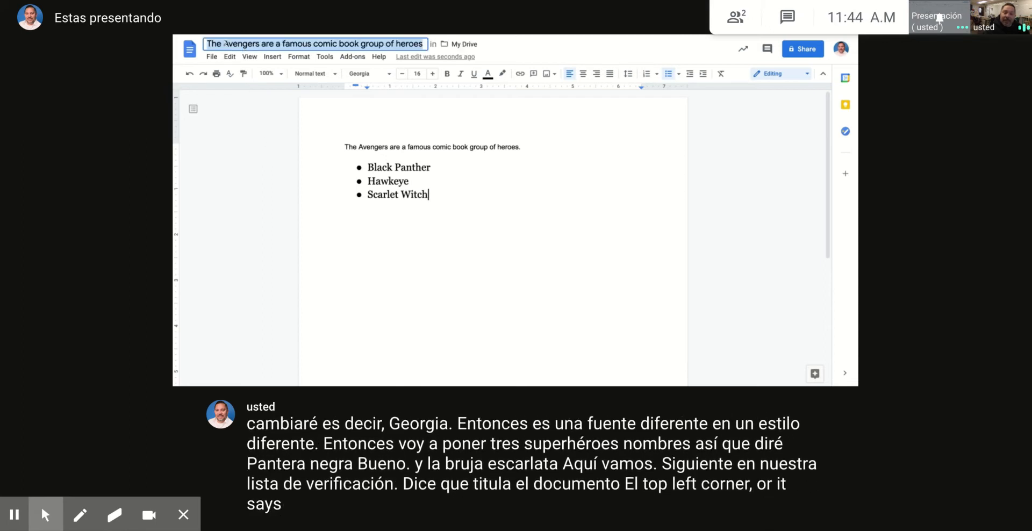
{"action": "key", "text": "BackSpace"}
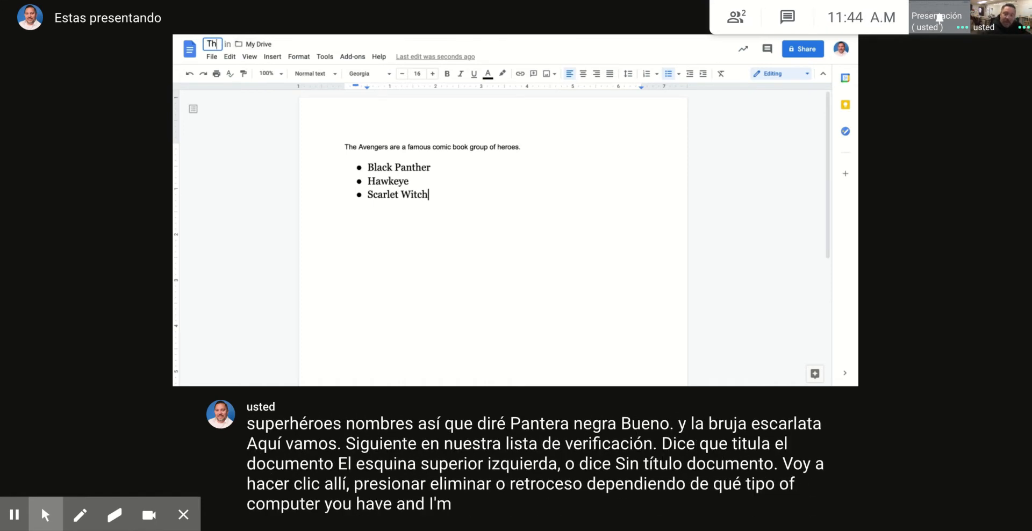
{"action": "type", "text": "e Avengers"}
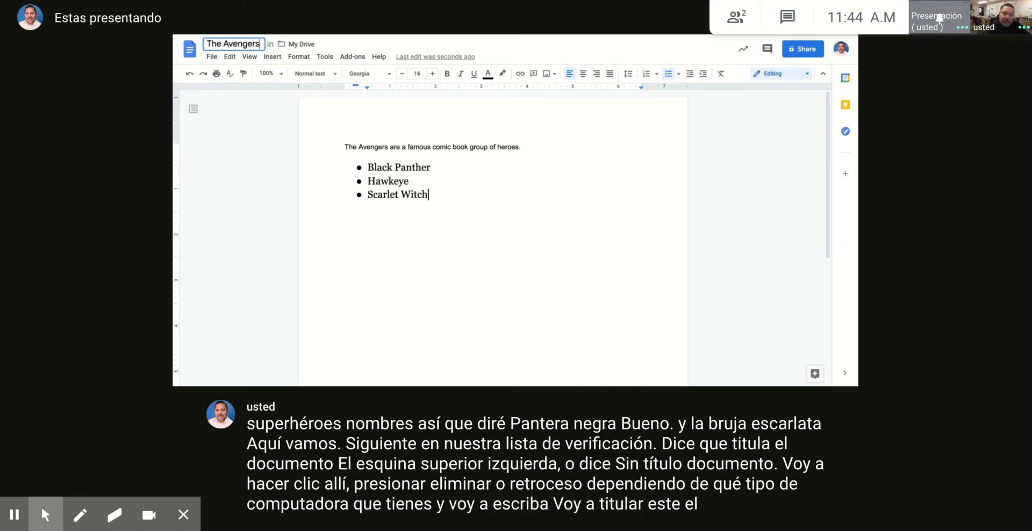
{"action": "key", "text": "Return"}
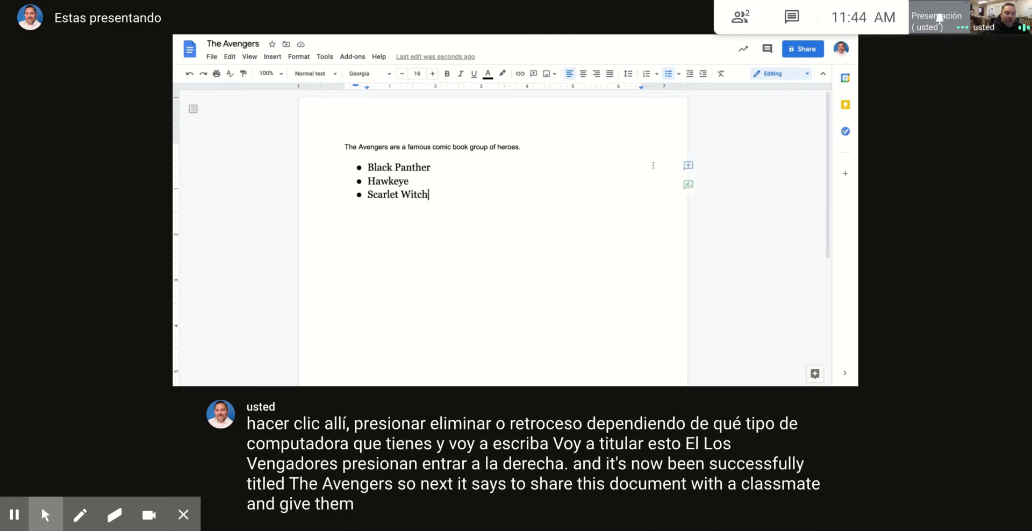
- Share the document with a contact's e-mail address as Commenter, and approve sharing outside the organization
{"action": "left_click", "coordinate": [794, 52]}
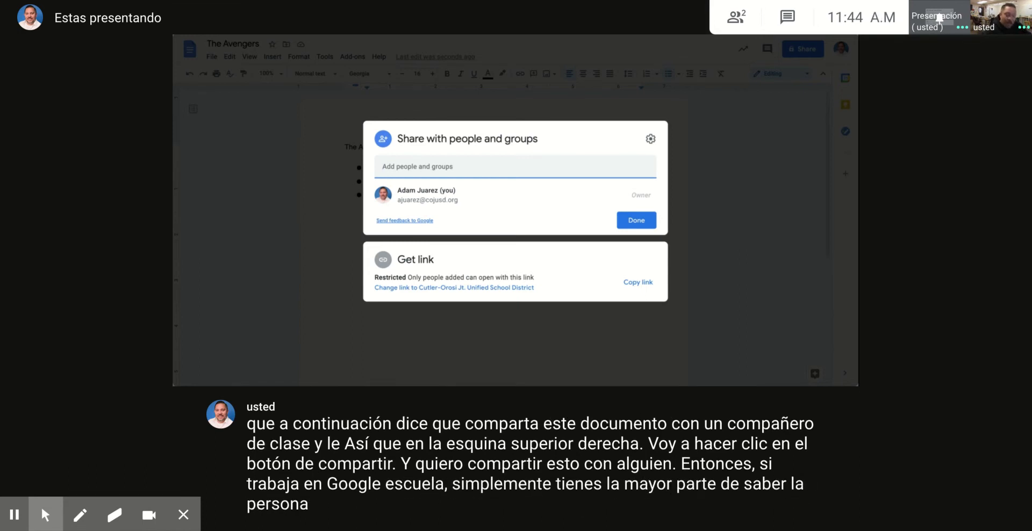
{"action": "type", "text": "golj"}
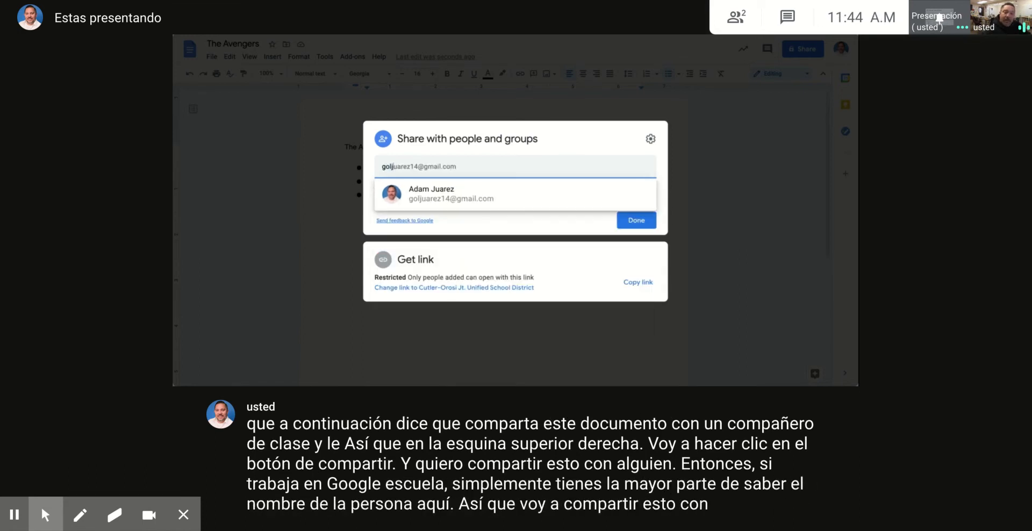
{"action": "left_click", "coordinate": [408, 199]}
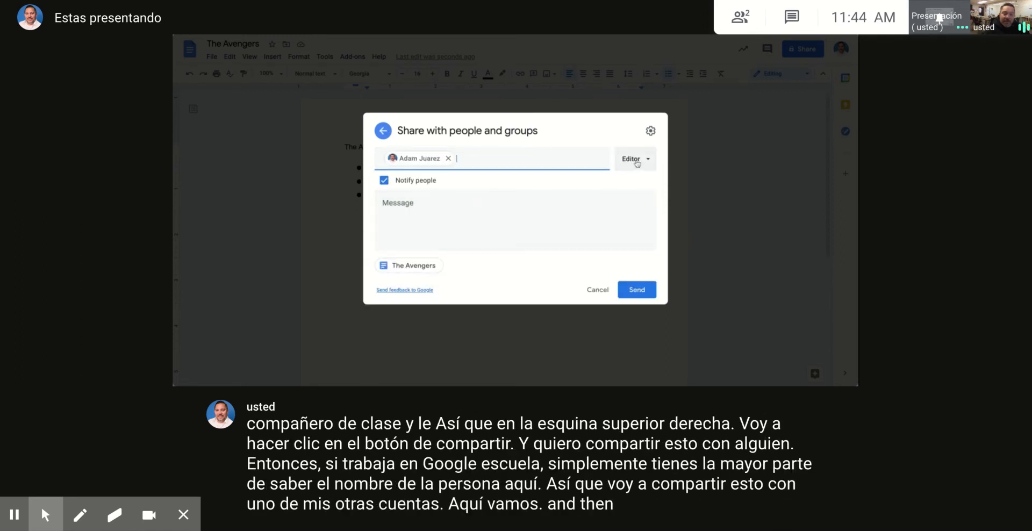
{"action": "left_click", "coordinate": [637, 161]}
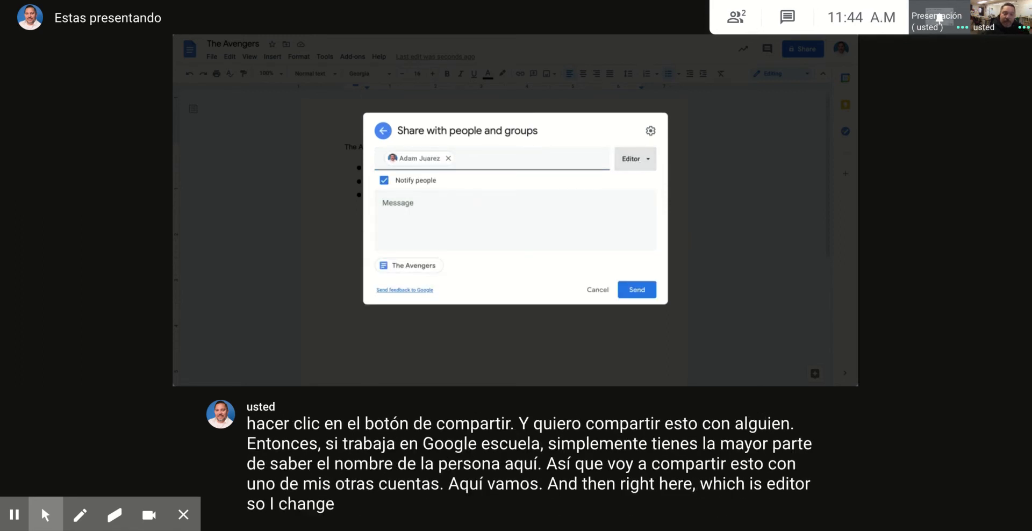
{"action": "left_click", "coordinate": [650, 208]}
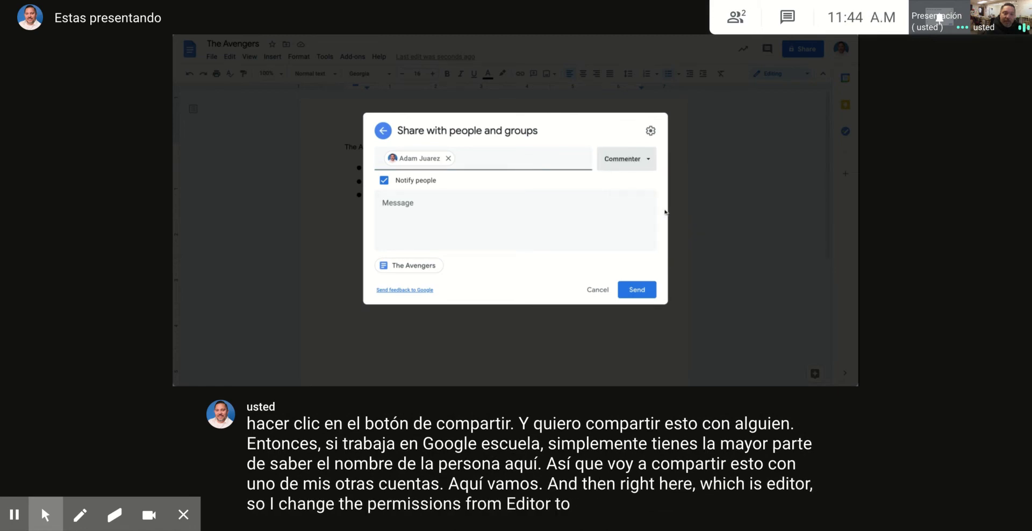
{"action": "left_click", "coordinate": [646, 291]}
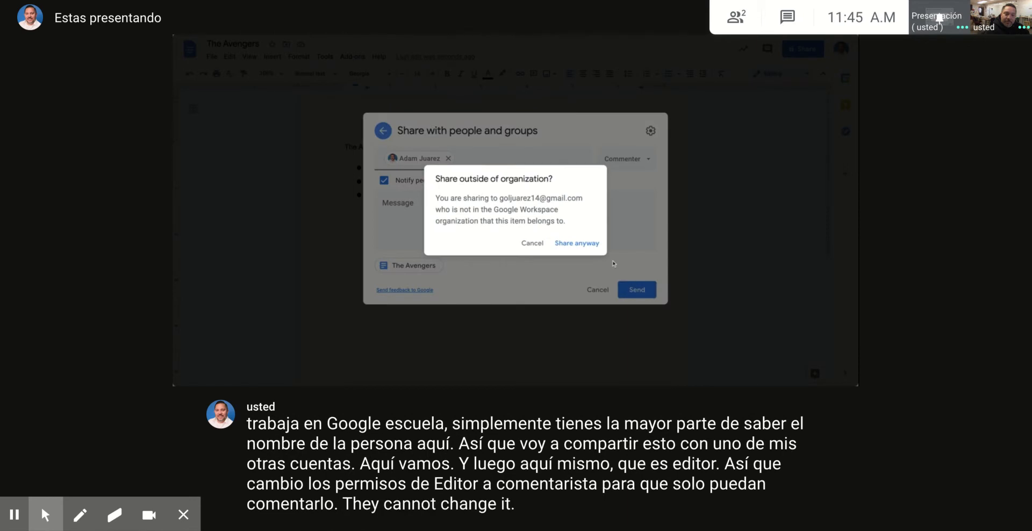
{"action": "key", "text": "Return"}
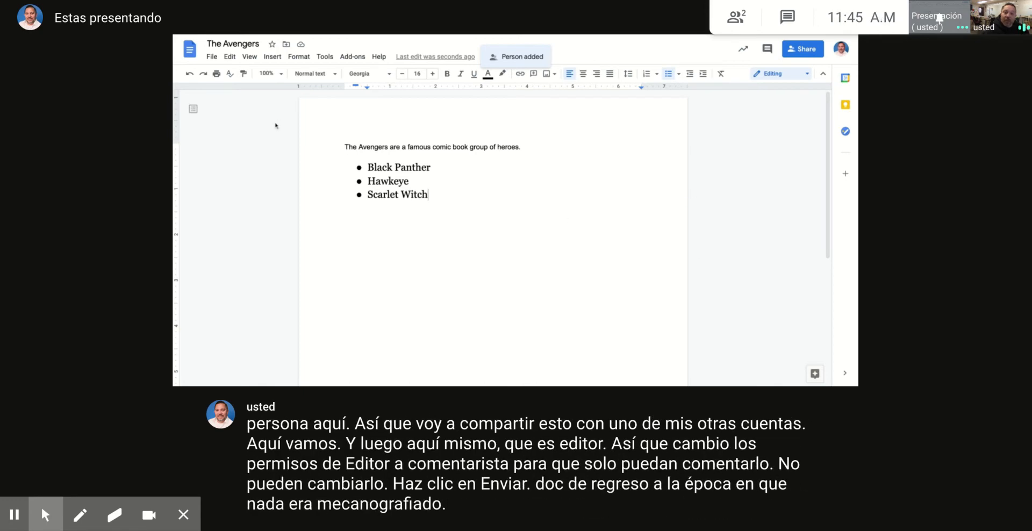
- Restore the document to the January 13, 11:41 AM version from its version history
{"action": "left_click", "coordinate": [214, 58]}
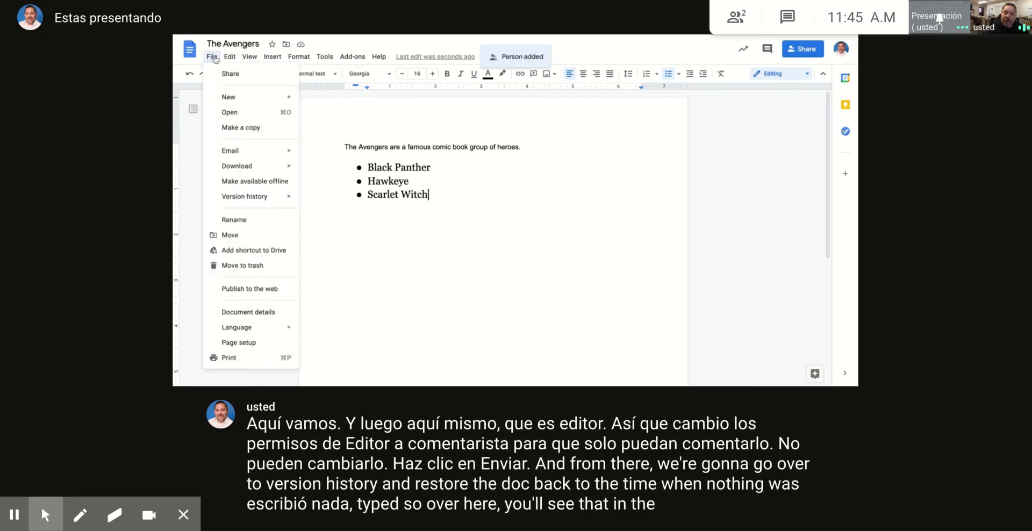
{"action": "mouse_move", "coordinate": [230, 198]}
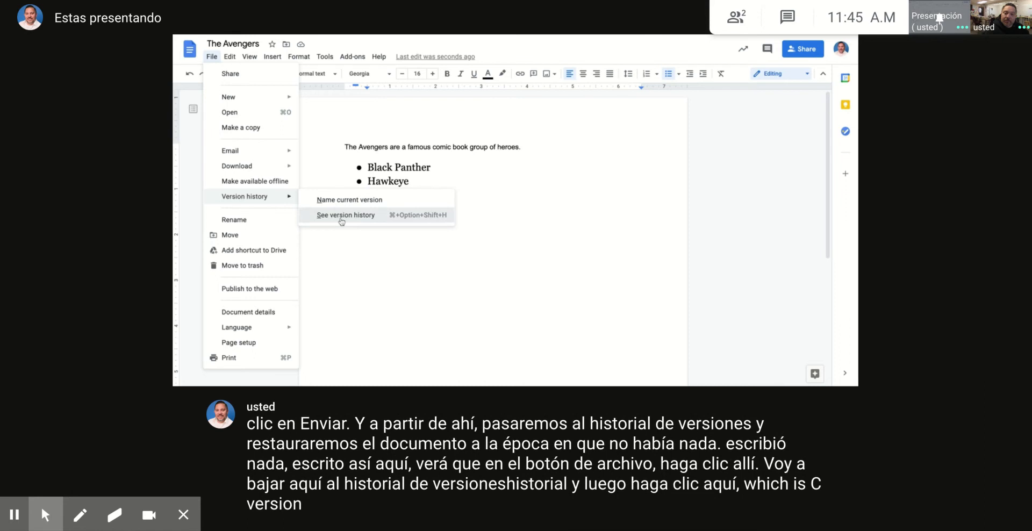
{"action": "left_click", "coordinate": [341, 221]}
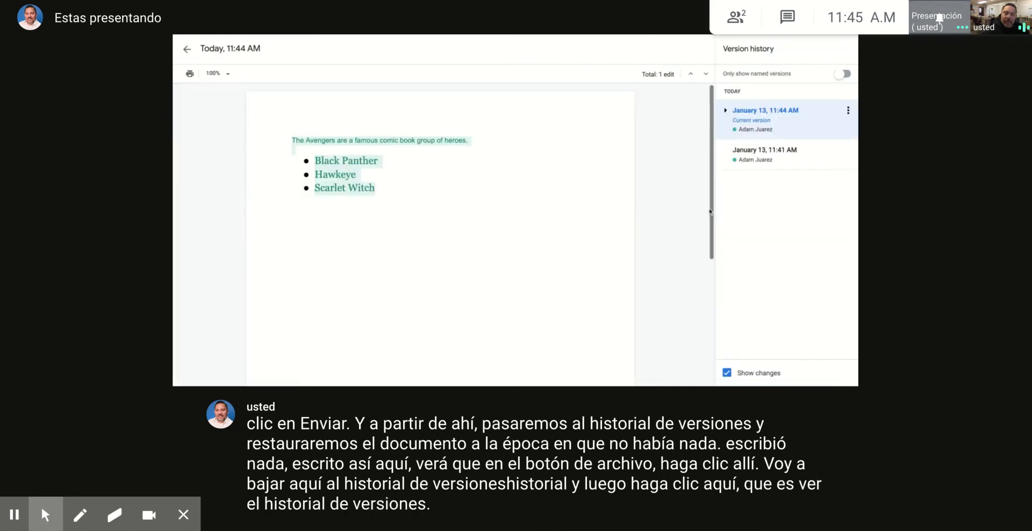
{"action": "left_click", "coordinate": [789, 159]}
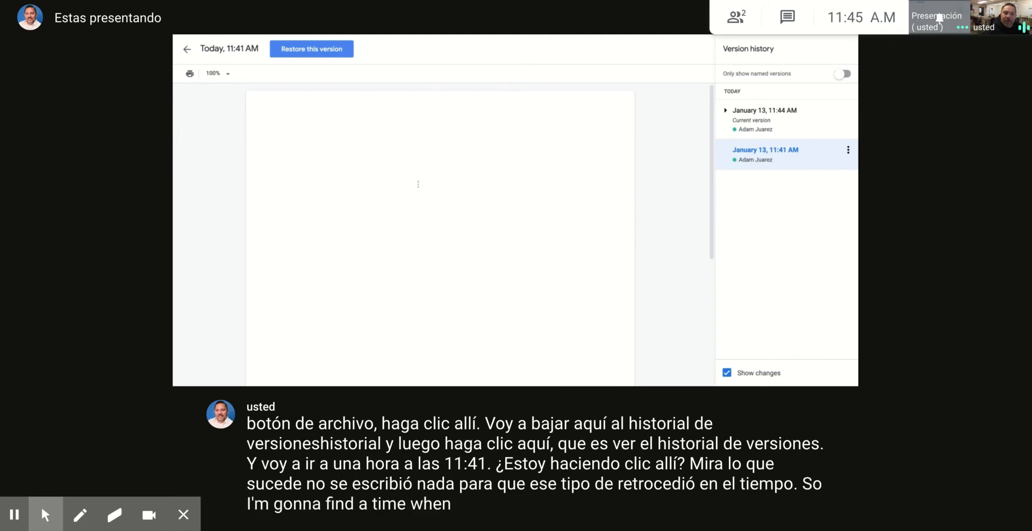
{"action": "left_click", "coordinate": [308, 54]}
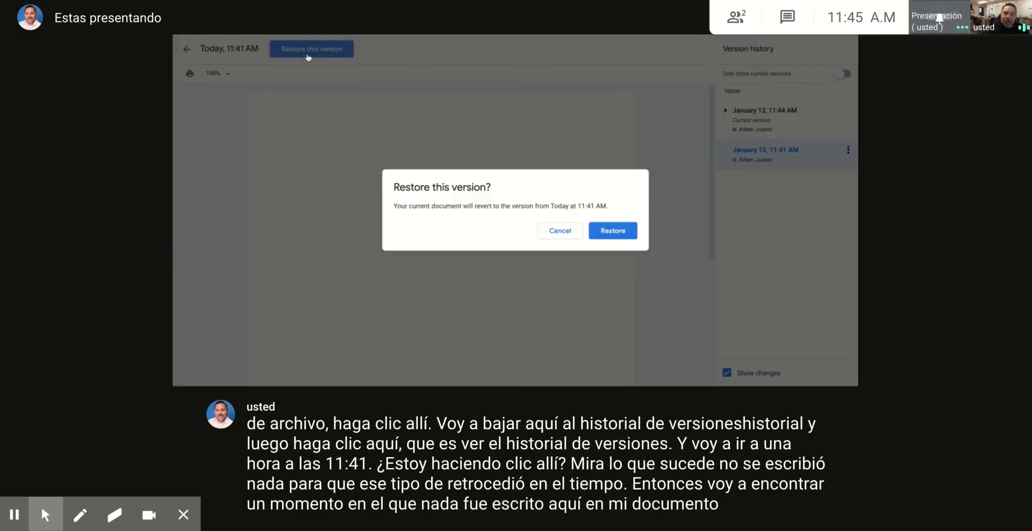
{"action": "left_click", "coordinate": [618, 232]}
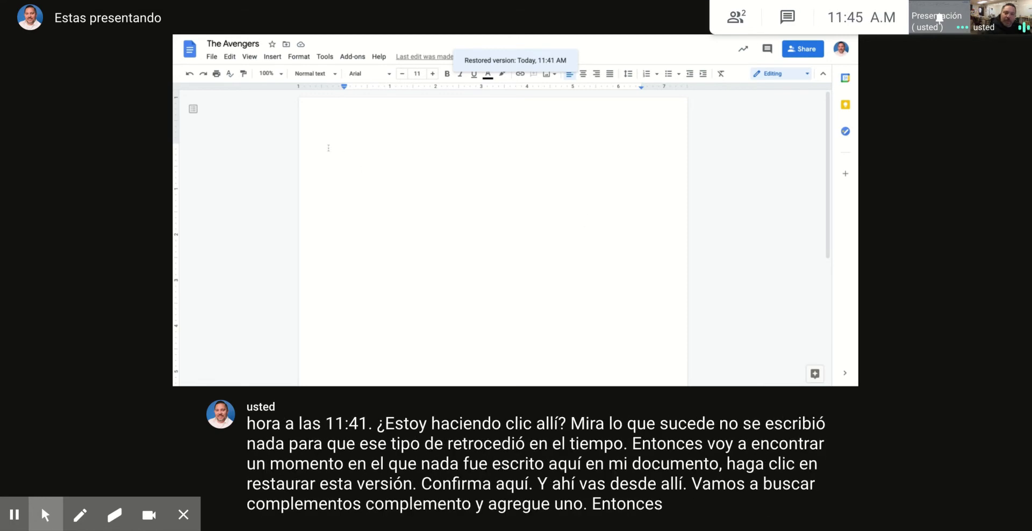
- Browse the Google Workspace Marketplace for Docs add-ons and open the Easy Accents - Docs listing
{"action": "left_click", "coordinate": [351, 57]}
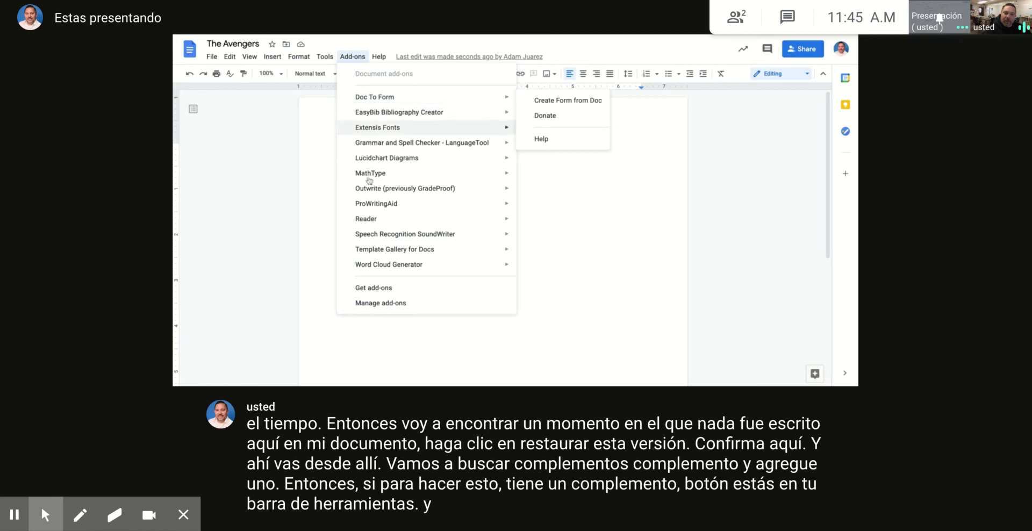
{"action": "mouse_move", "coordinate": [388, 157]}
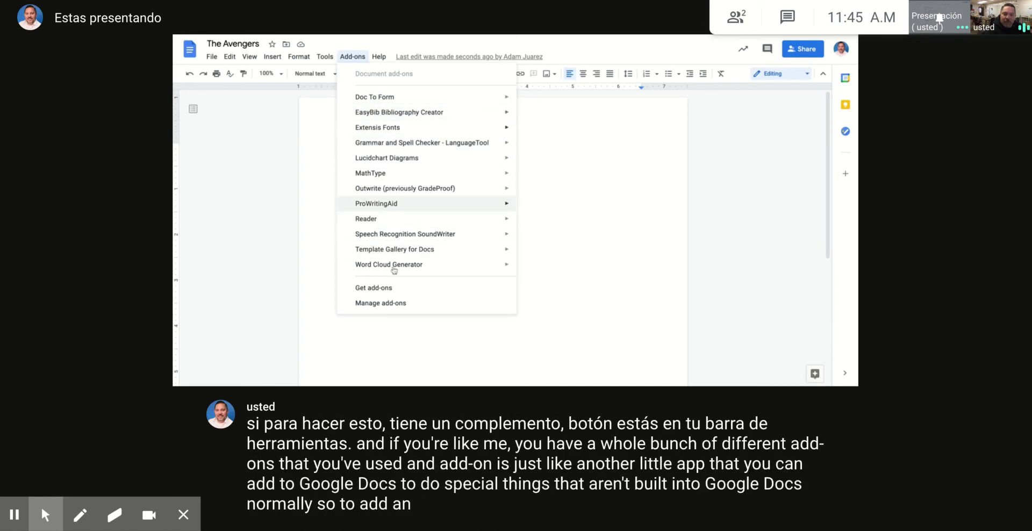
{"action": "left_click", "coordinate": [377, 289]}
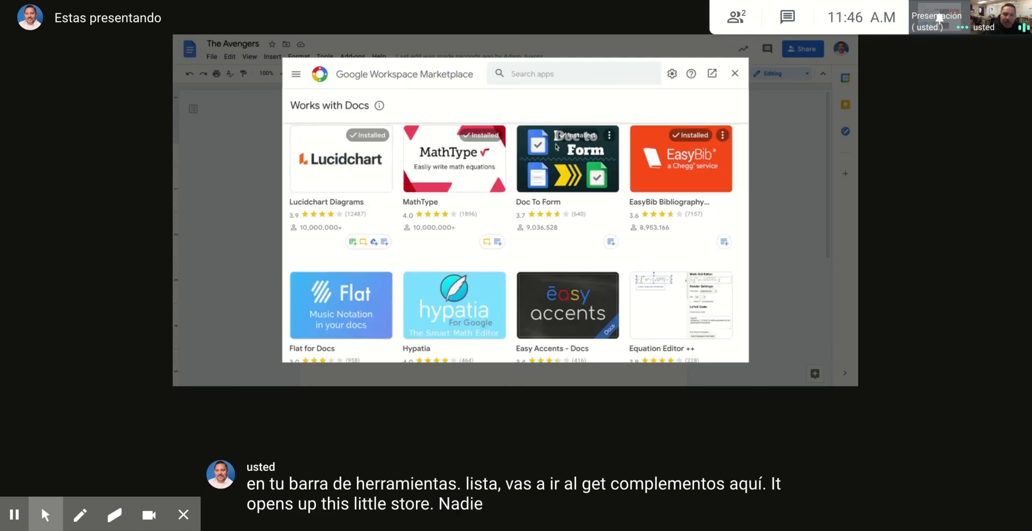
{"action": "scroll", "coordinate": [495, 264], "scroll_direction": "down", "scroll_amount": 1}
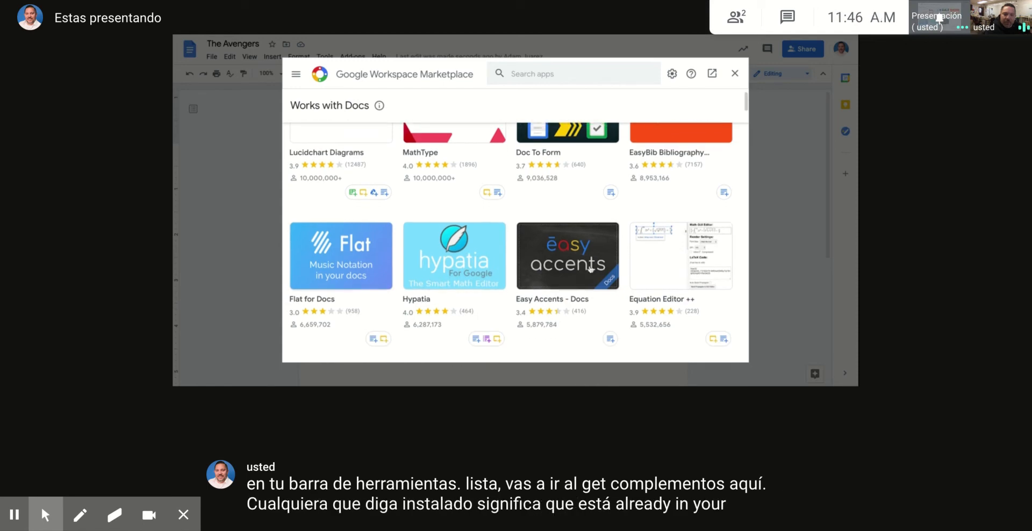
{"action": "left_click", "coordinate": [542, 270]}
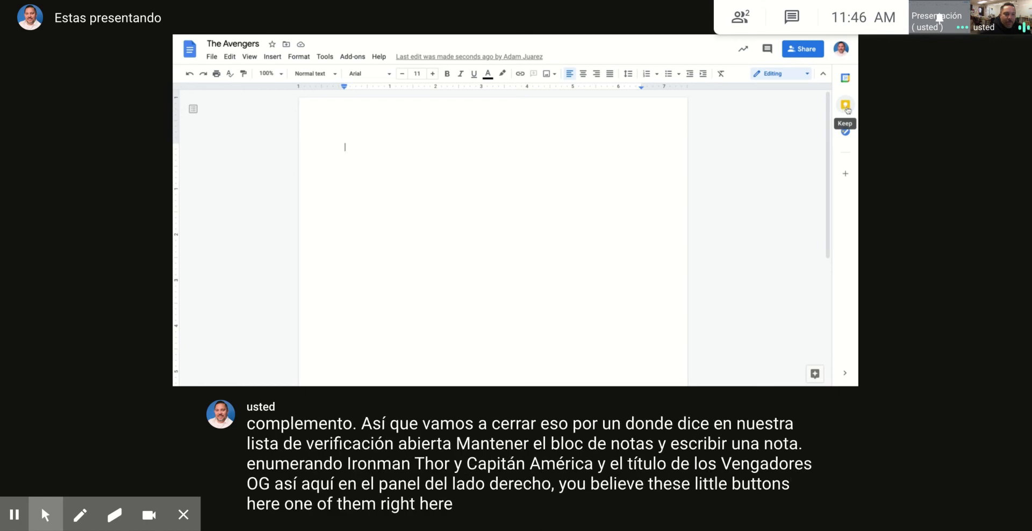
- Open Google Keep beside the document and start a new note titled "OG Avengers"
{"action": "left_click", "coordinate": [843, 372]}
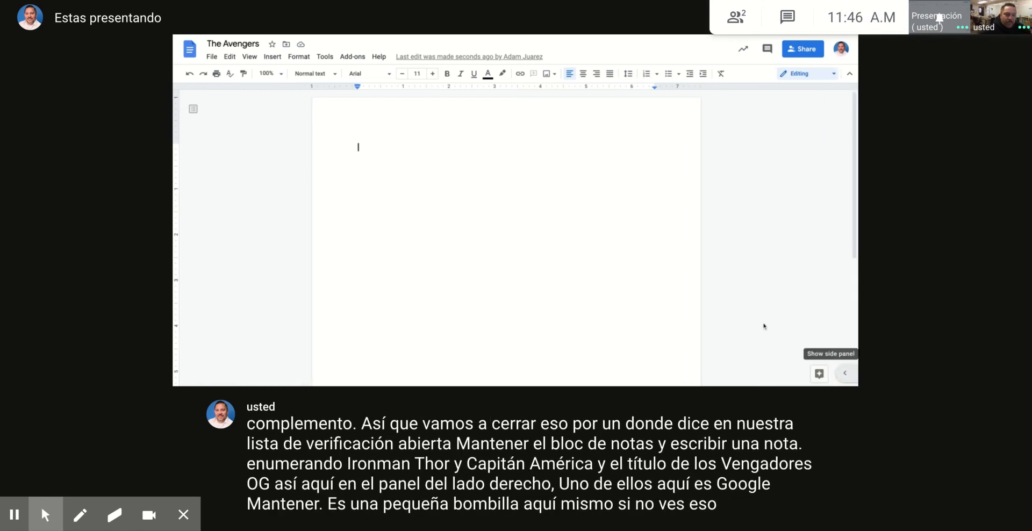
{"action": "left_click", "coordinate": [849, 373]}
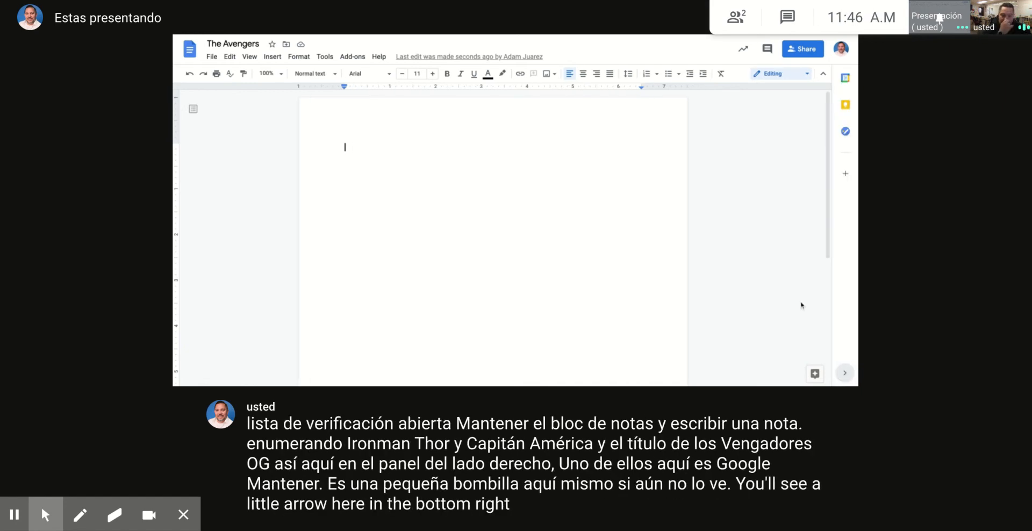
{"action": "left_click", "coordinate": [845, 104]}
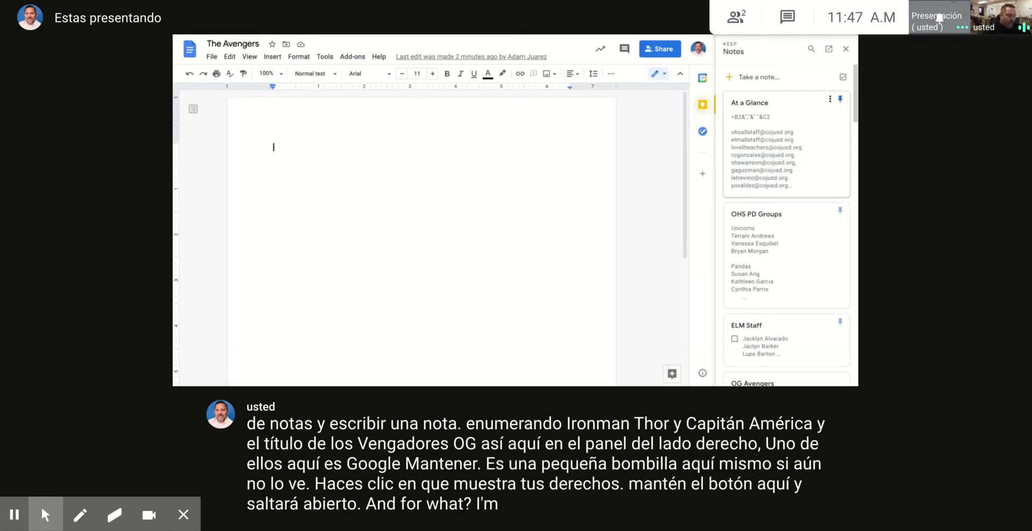
{"action": "left_click", "coordinate": [766, 78]}
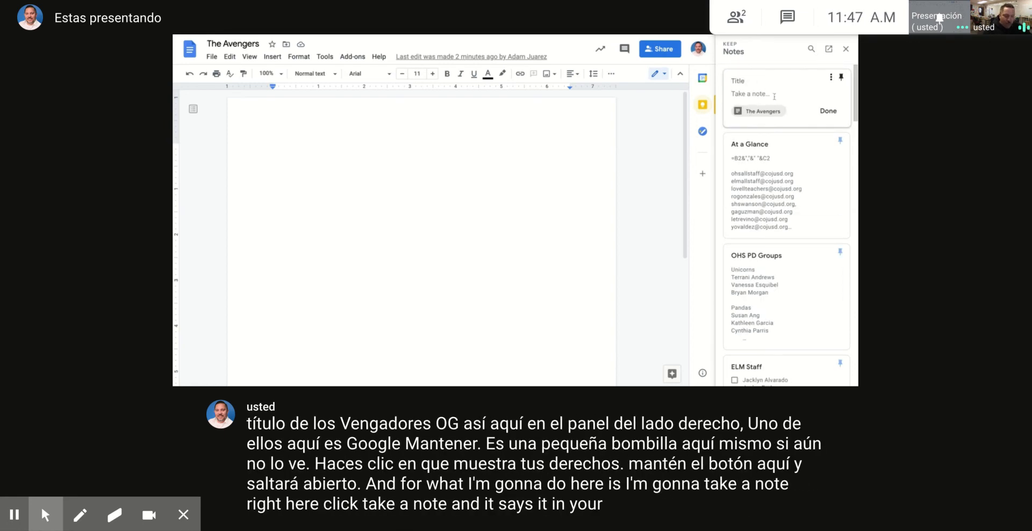
{"action": "type", "text": "OG"}
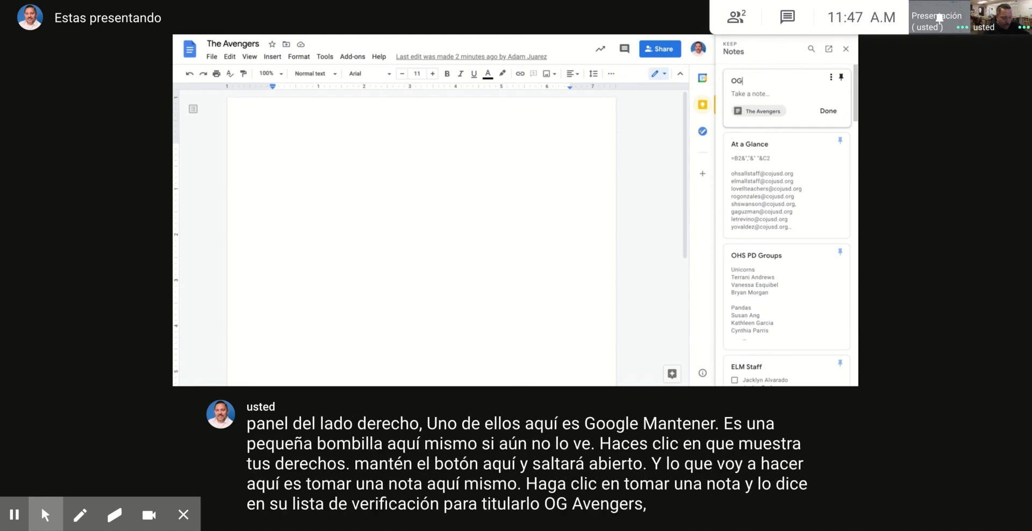
{"action": "type", "text": " a"}
{"action": "key", "text": "BackSpace"}
{"action": "type", "text": "Avengers"}
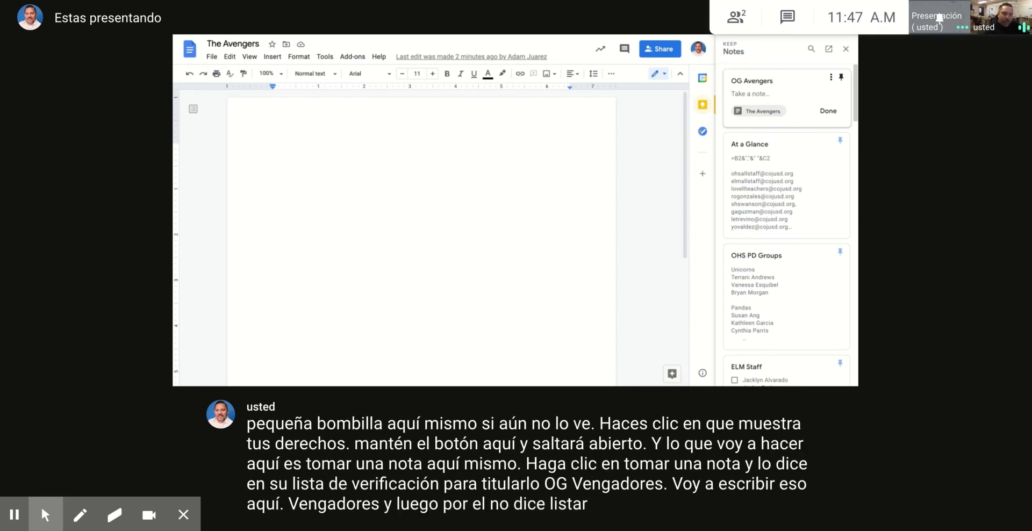
- Save the note with Ironman, Thor and Captain America on separate lines, and insert it into the document
{"action": "type", "text": "ronman"}
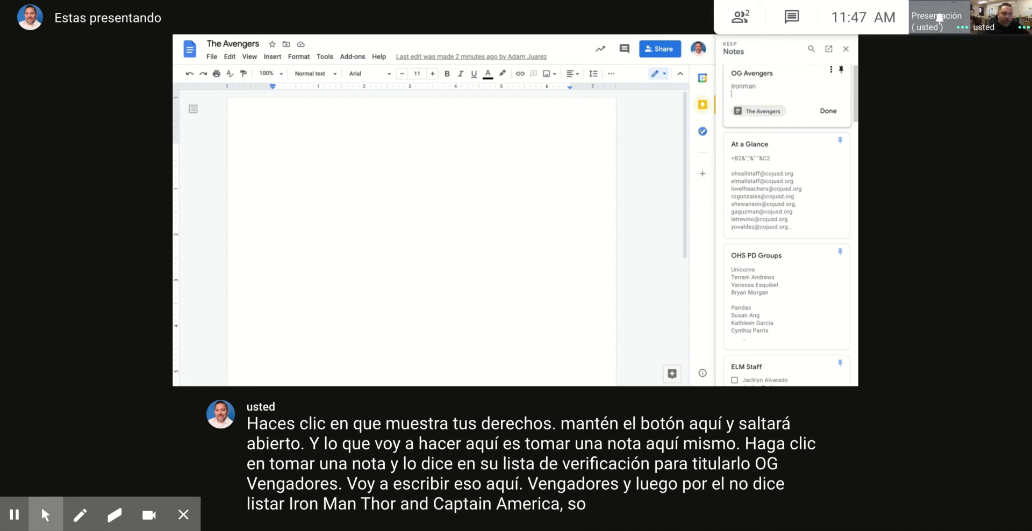
{"action": "key", "text": "Return"}
{"action": "type", "text": "Thor"}
{"action": "key", "text": "Return"}
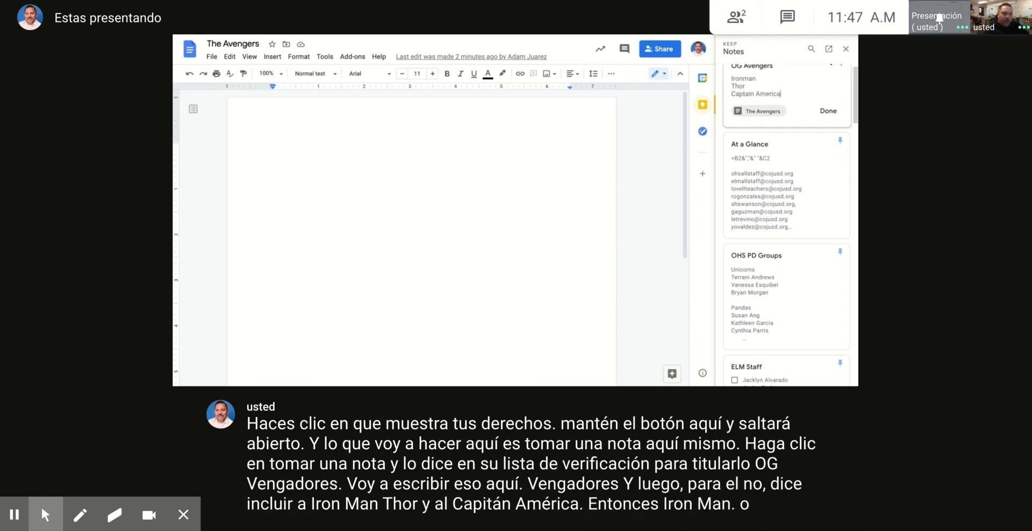
{"action": "left_click", "coordinate": [821, 113]}
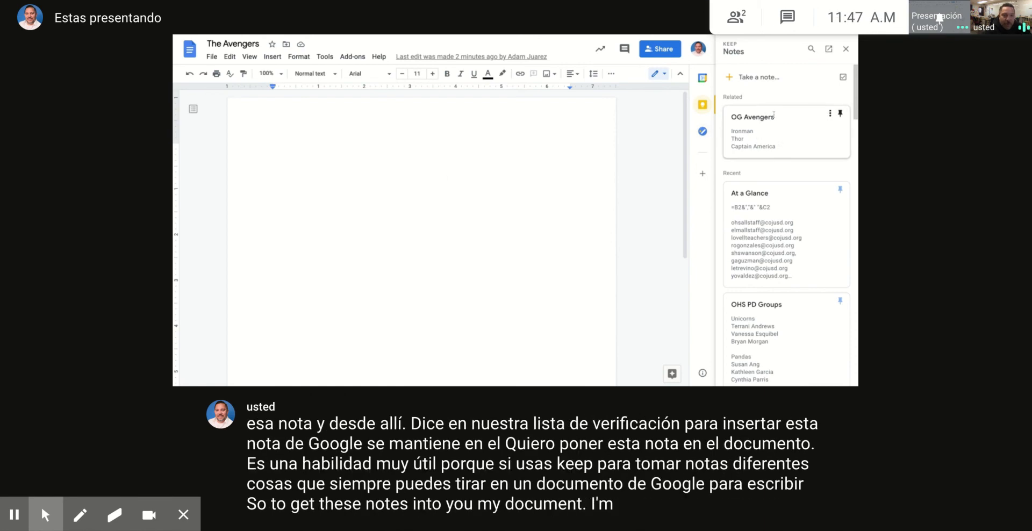
{"action": "left_click", "coordinate": [830, 114]}
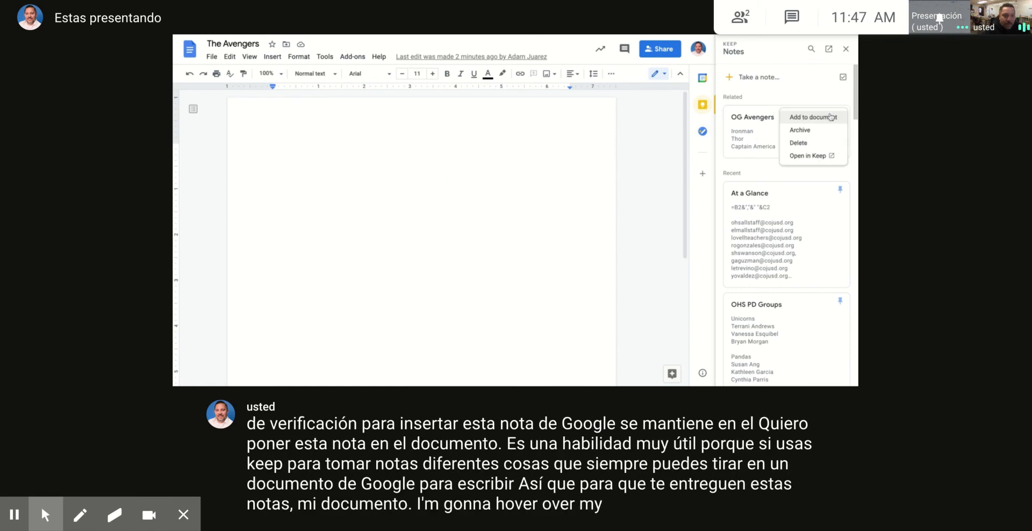
{"action": "left_click", "coordinate": [802, 118]}
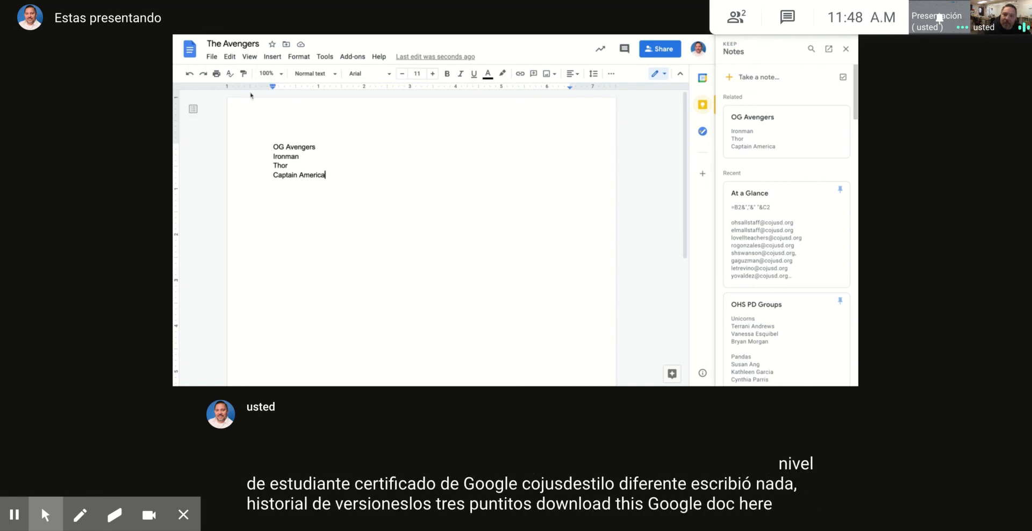
- Download the document as a PDF Document (.pdf)
{"action": "left_click", "coordinate": [212, 57]}
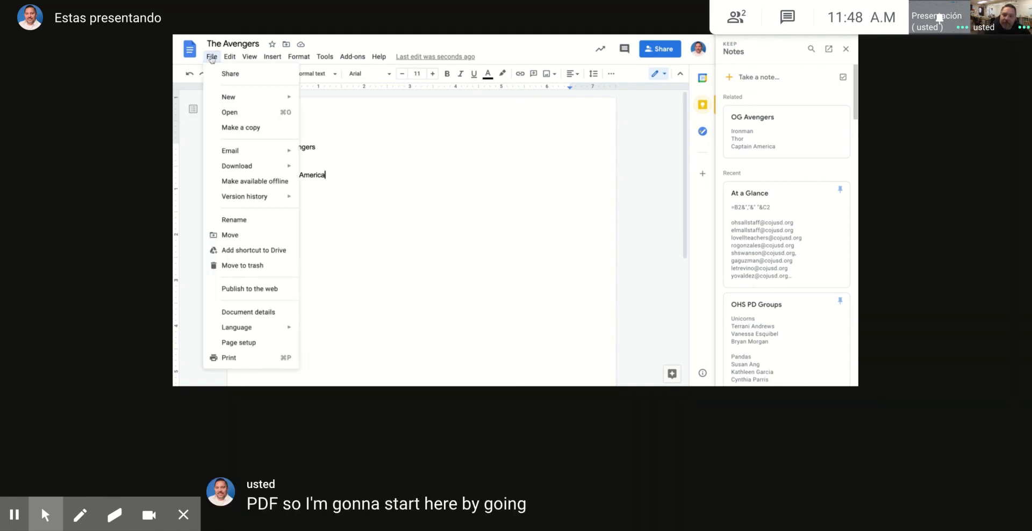
{"action": "mouse_move", "coordinate": [234, 166]}
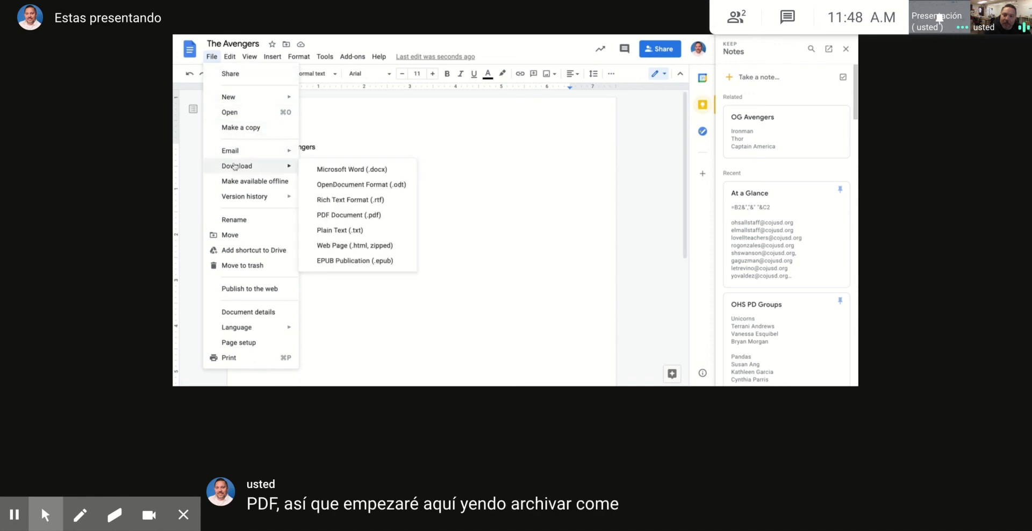
{"action": "left_click", "coordinate": [340, 216]}
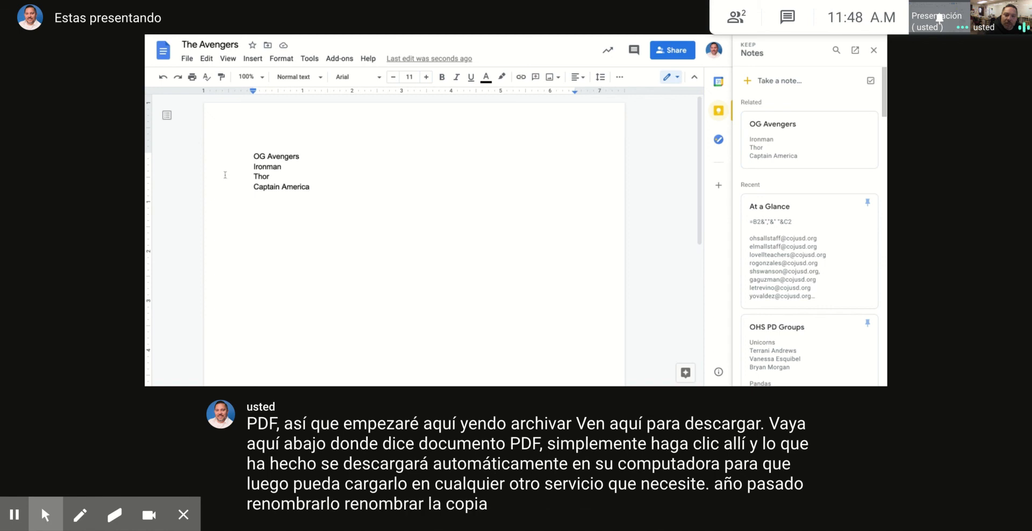
- Make a copy of the document named "Superheroes" in My Drive
{"action": "left_click", "coordinate": [187, 59]}
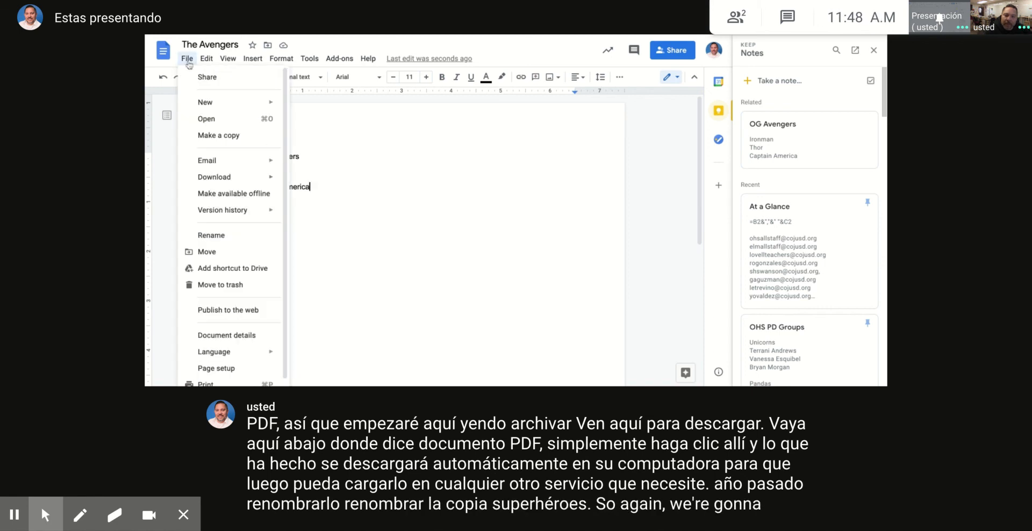
{"action": "left_click", "coordinate": [231, 137]}
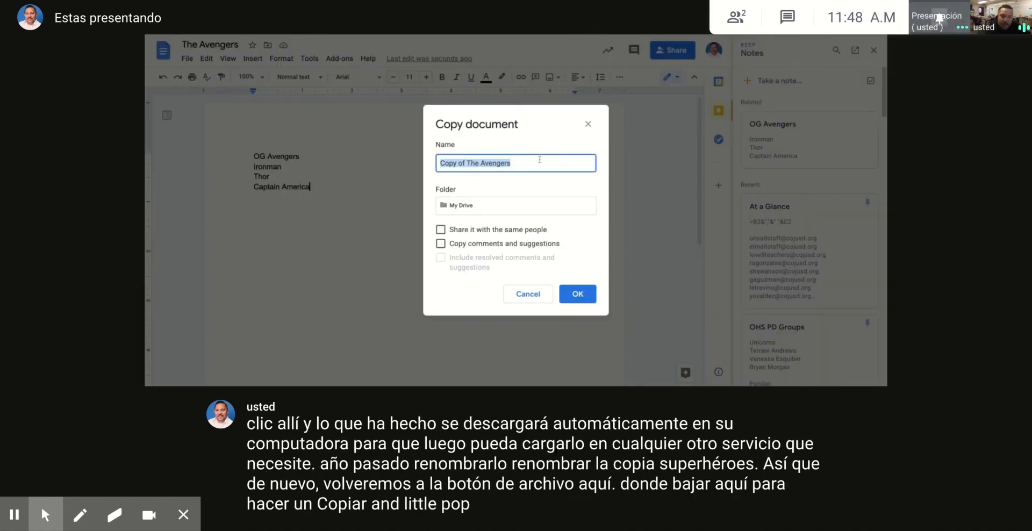
{"action": "key", "text": "BackSpace"}
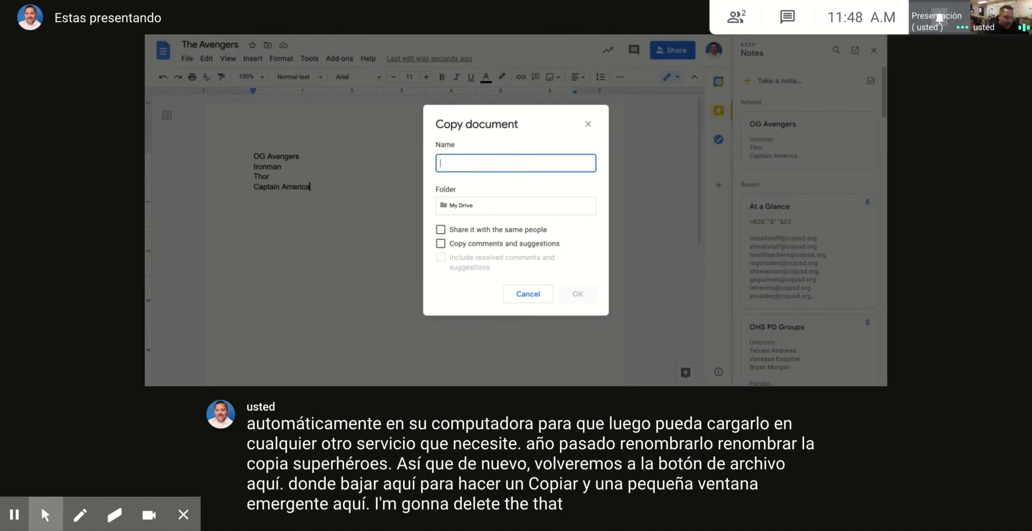
{"action": "type", "text": "Superho"}
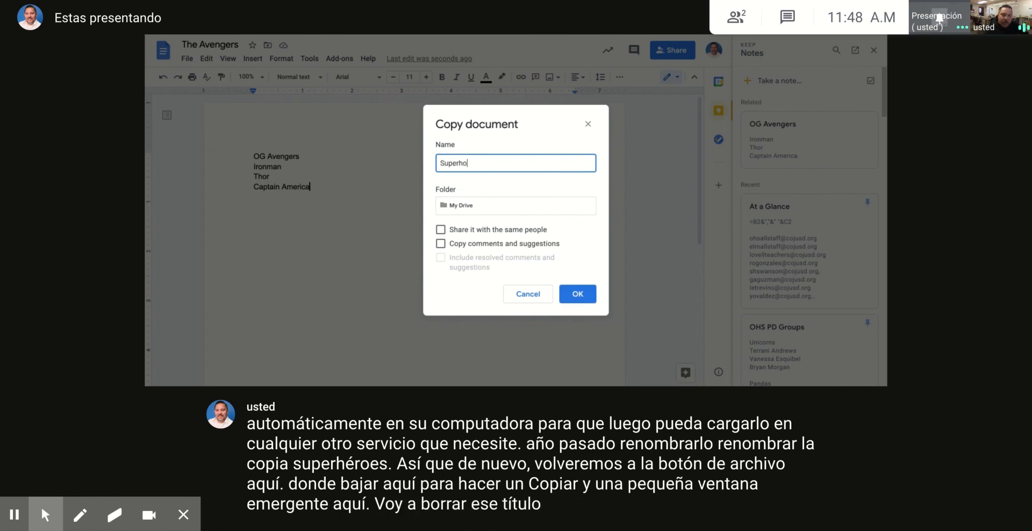
{"action": "key", "text": "BackSpace"}
{"action": "type", "text": "eroes"}
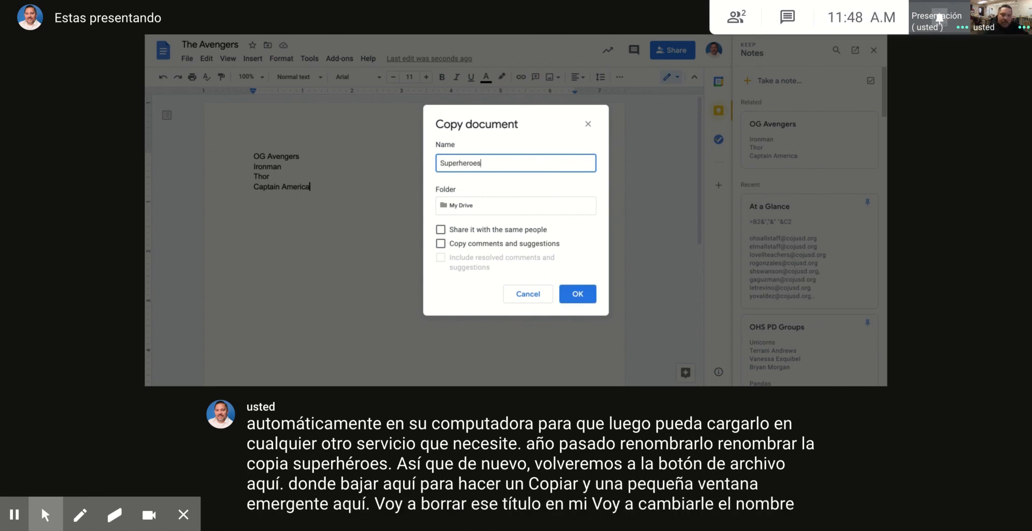
{"action": "left_click", "coordinate": [577, 295]}
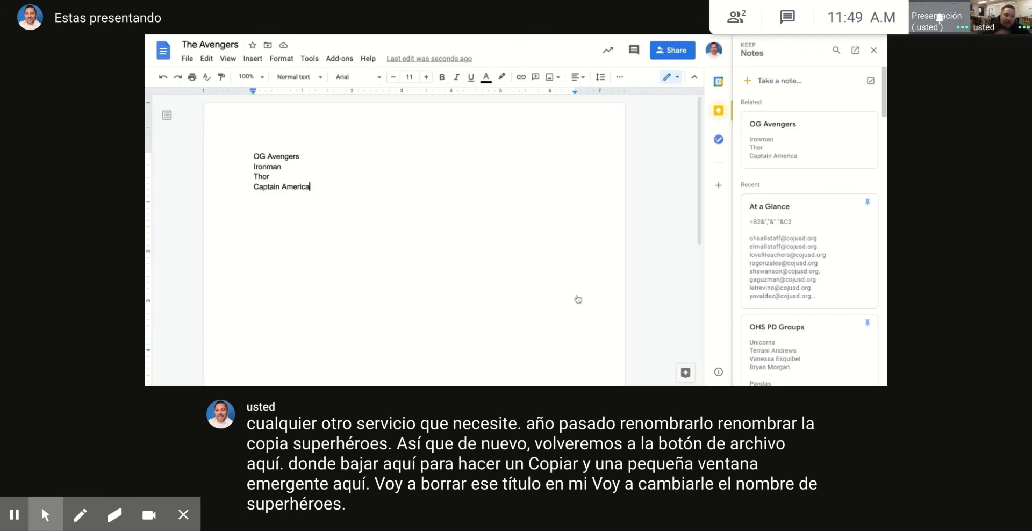